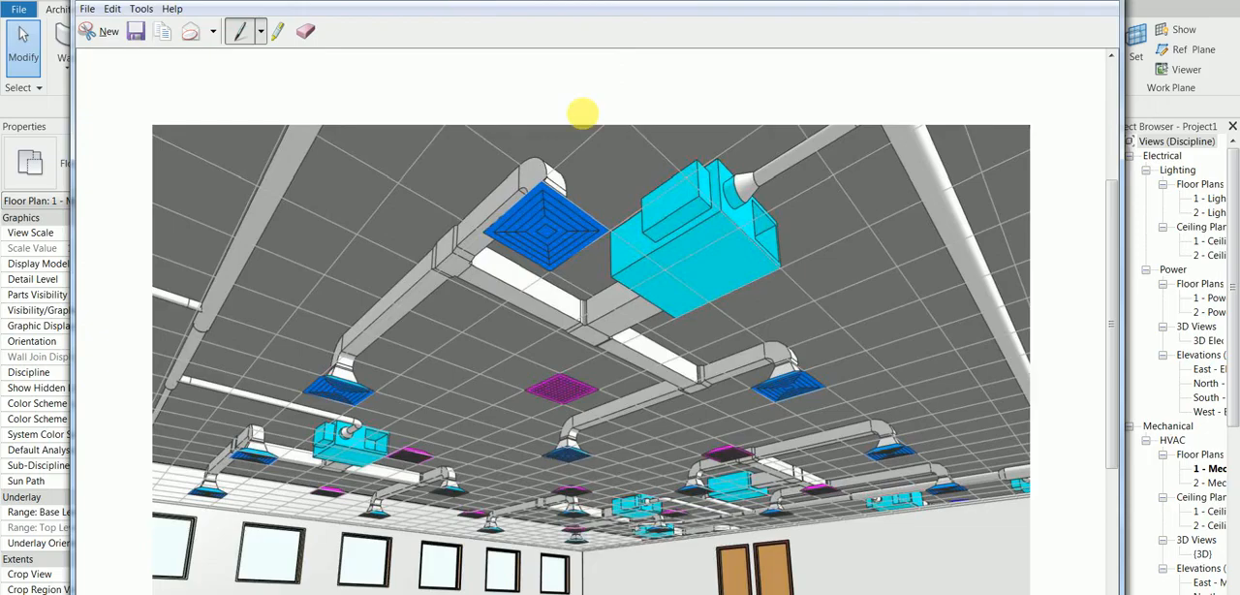
# Circle the lower-left blue ceiling diffuser in red on the duct layout picture and switch to Revit
pyautogui.moveTo(368, 362)
pyautogui.mouseDown()
pyautogui.moveTo(288, 359)
pyautogui.moveTo(327, 429)
pyautogui.moveTo(368, 363)
pyautogui.mouseUp()
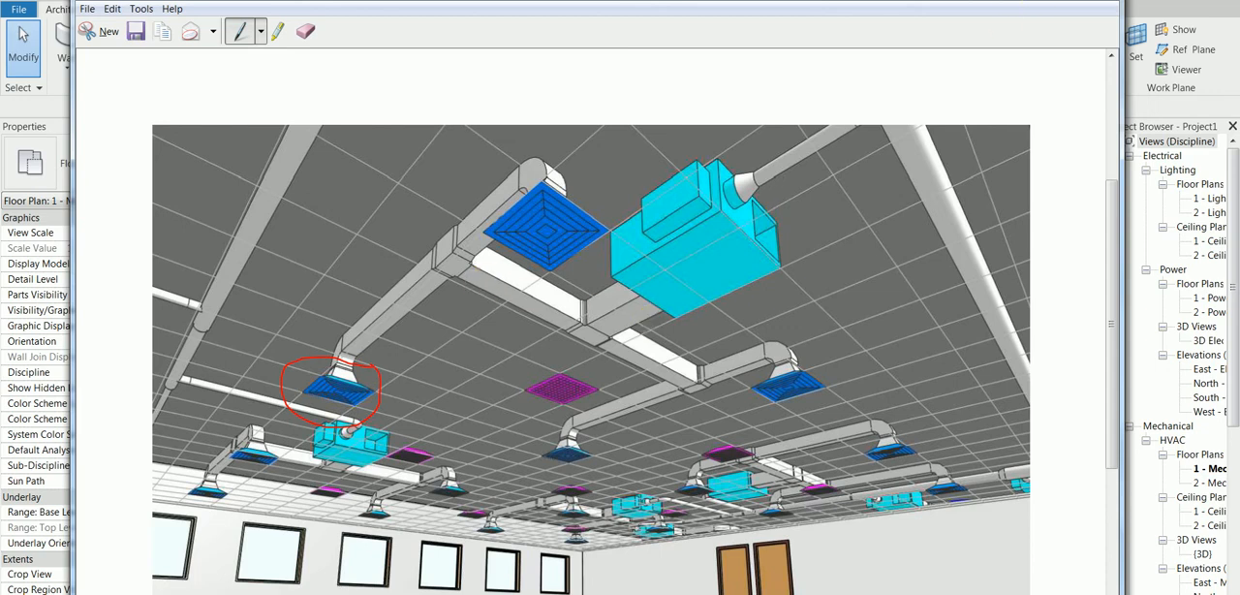
pyautogui.click(1035, 2)
# Collapse the Mechanical, Electrical and Plumbing view groups, and close the 1 - Mech view of Project1
pyautogui.click(1129, 426)
pyautogui.click(1128, 155)
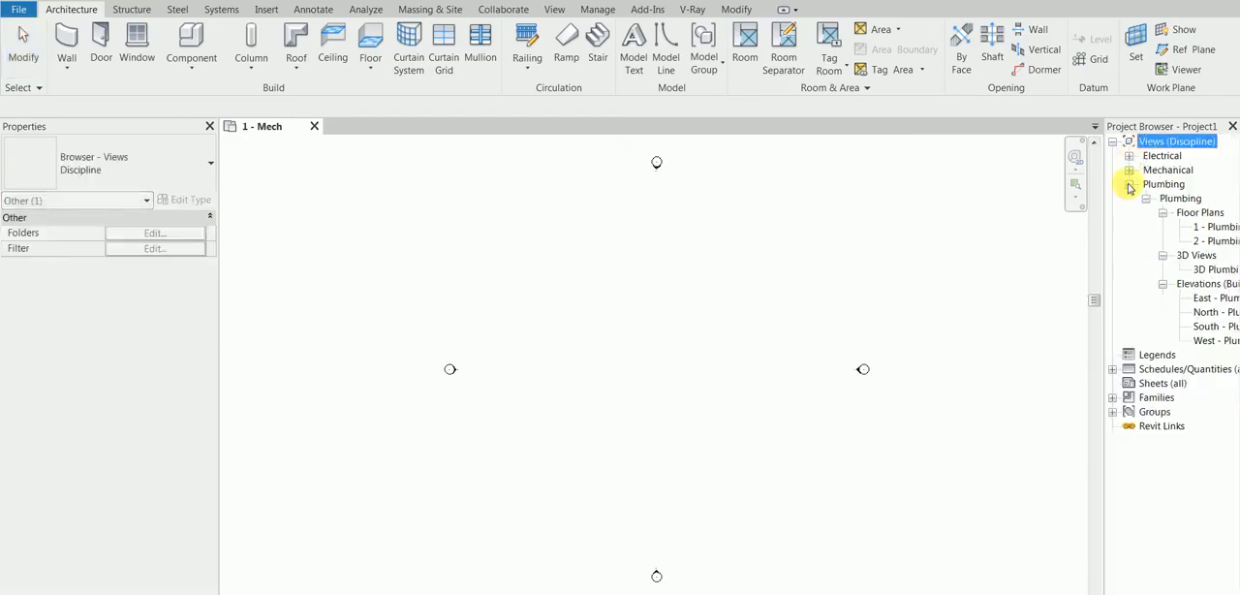
pyautogui.click(1130, 184)
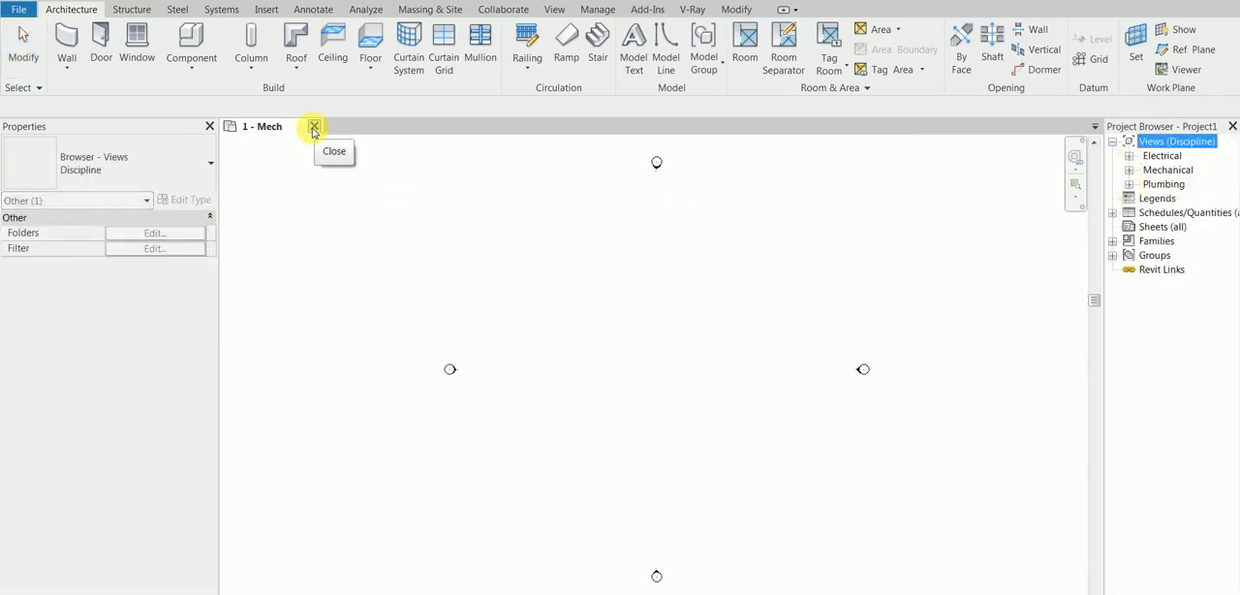
pyautogui.click(314, 128)
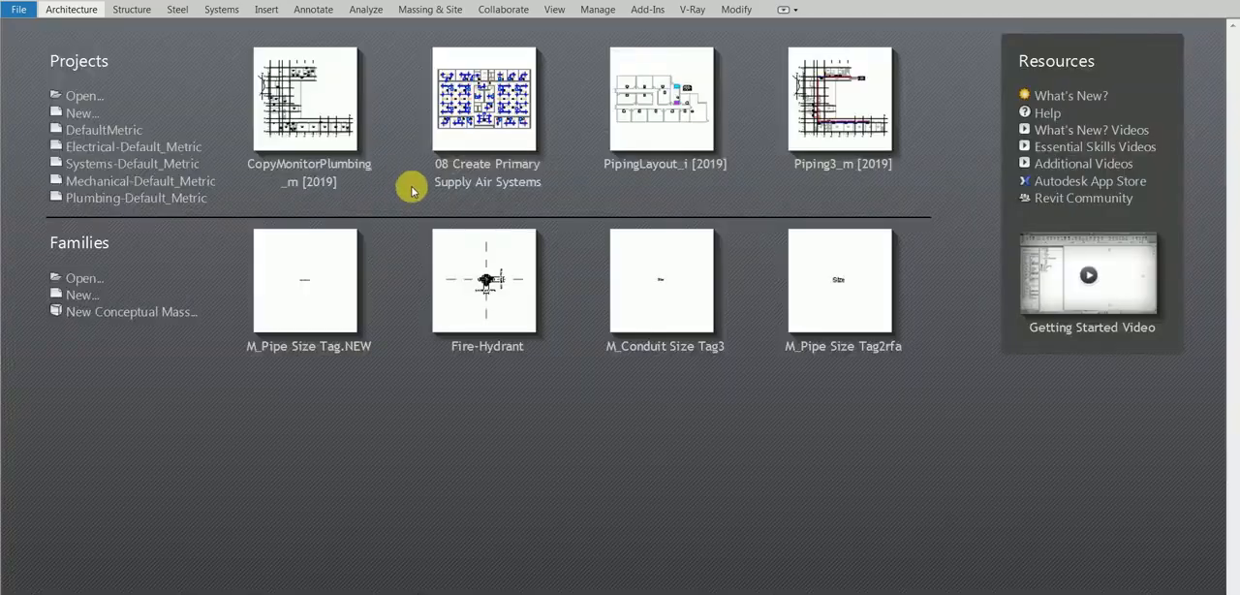
# Create a new project from the Systems-Default_Metric template
pyautogui.click(69, 113)
pyautogui.click(624, 284)
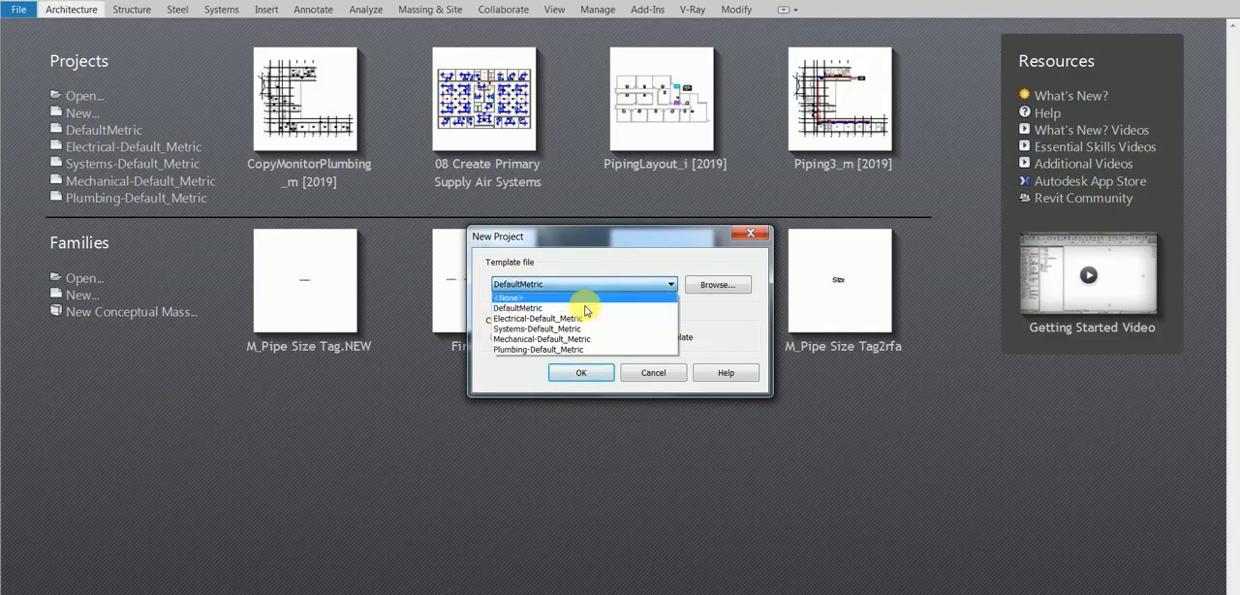
pyautogui.click(519, 330)
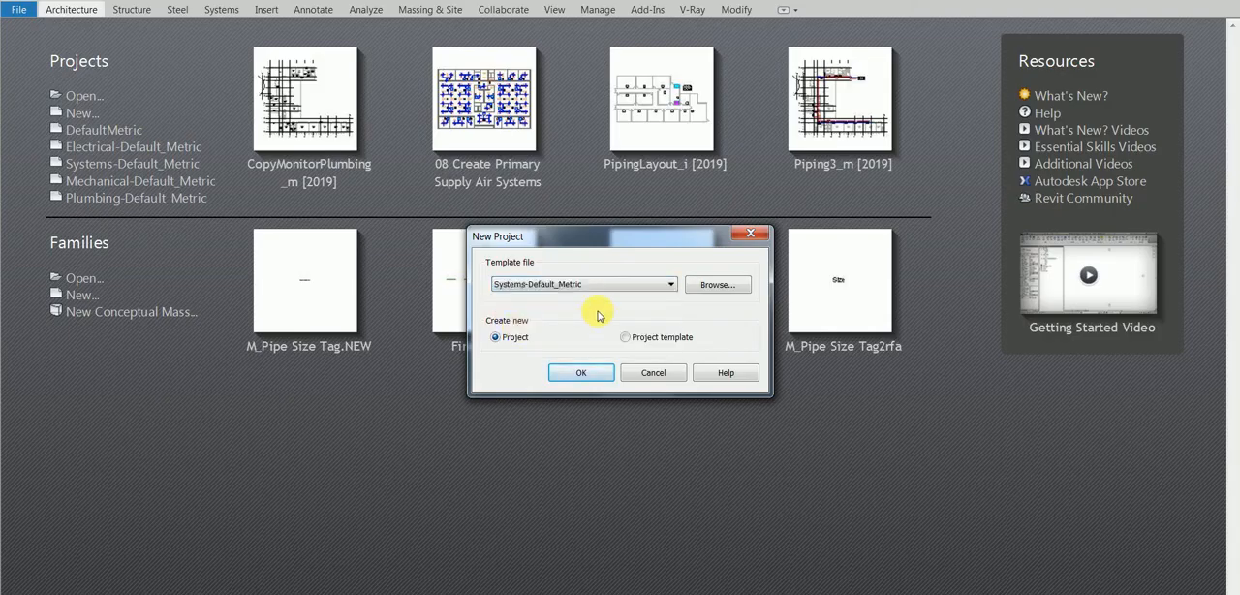
pyautogui.click(626, 283)
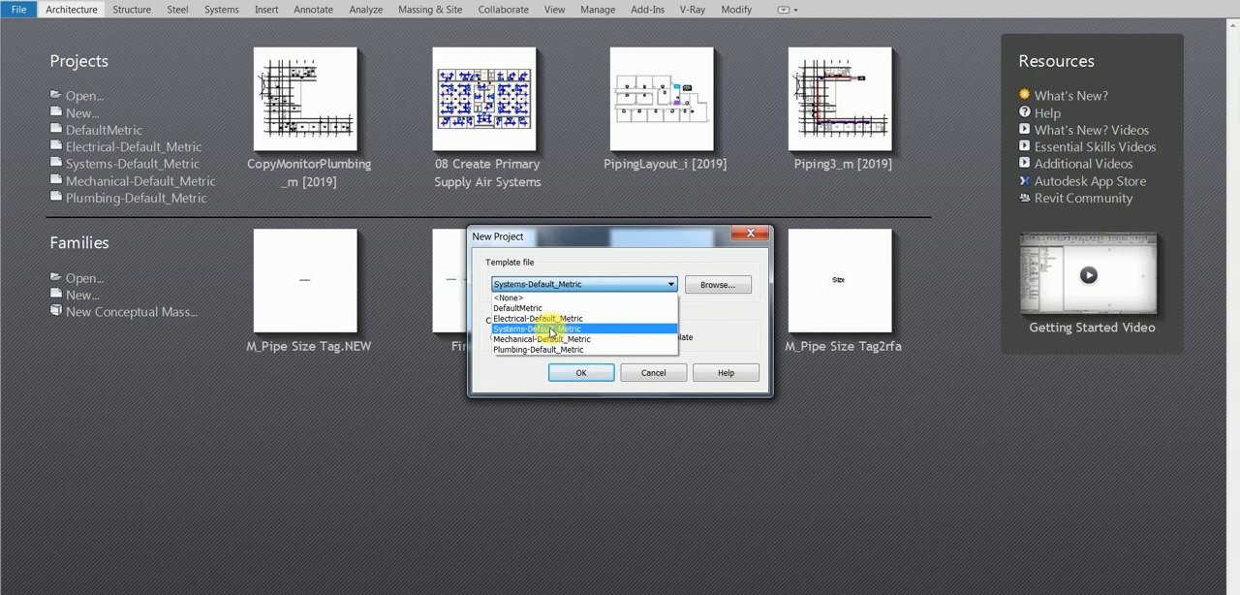
pyautogui.click(551, 330)
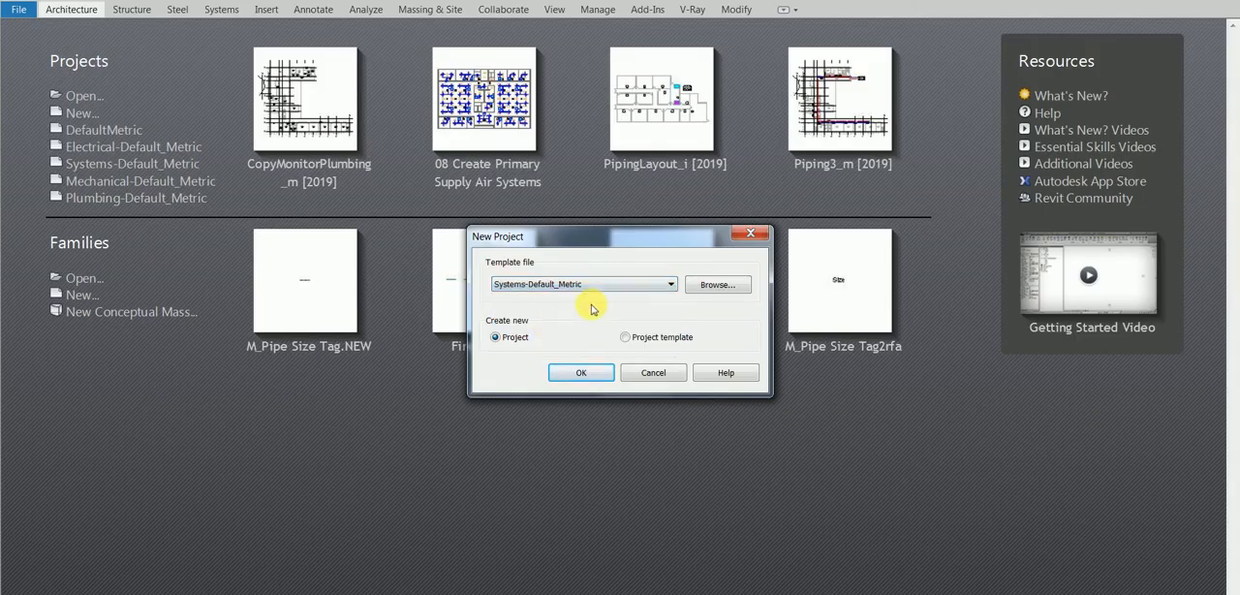
pyautogui.click(573, 373)
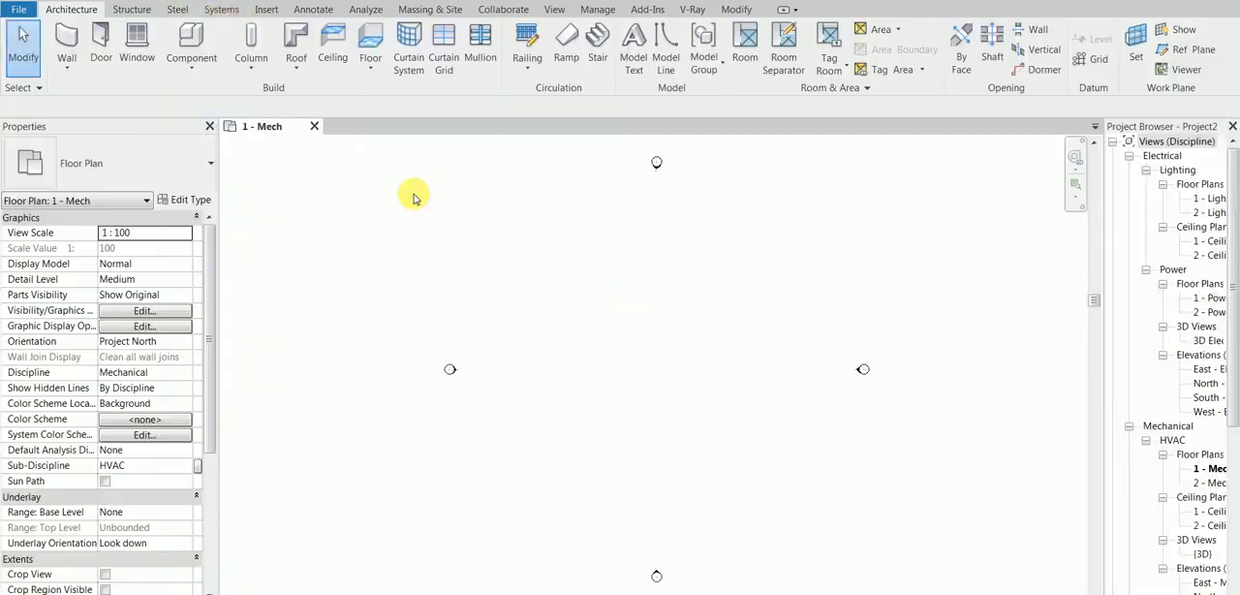
# Show the Systems tools and collapse the Electrical and Plumbing view groups in the Project Browser
pyautogui.click(222, 10)
pyautogui.click(1129, 156)
pyautogui.click(1129, 383)
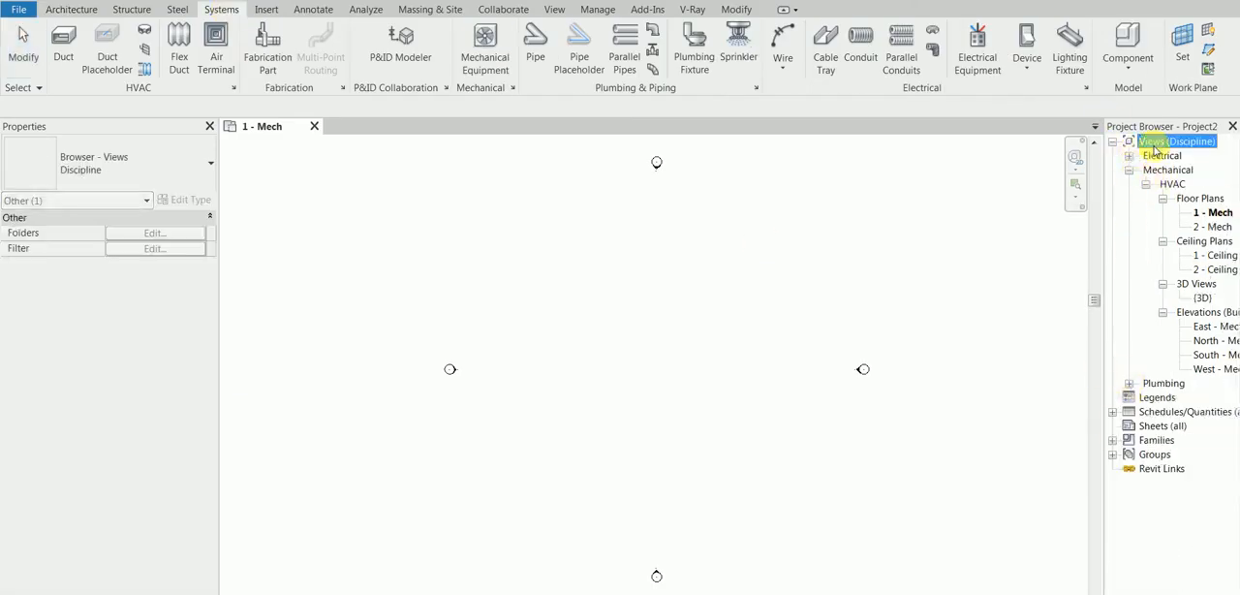
pyautogui.click(753, 310)
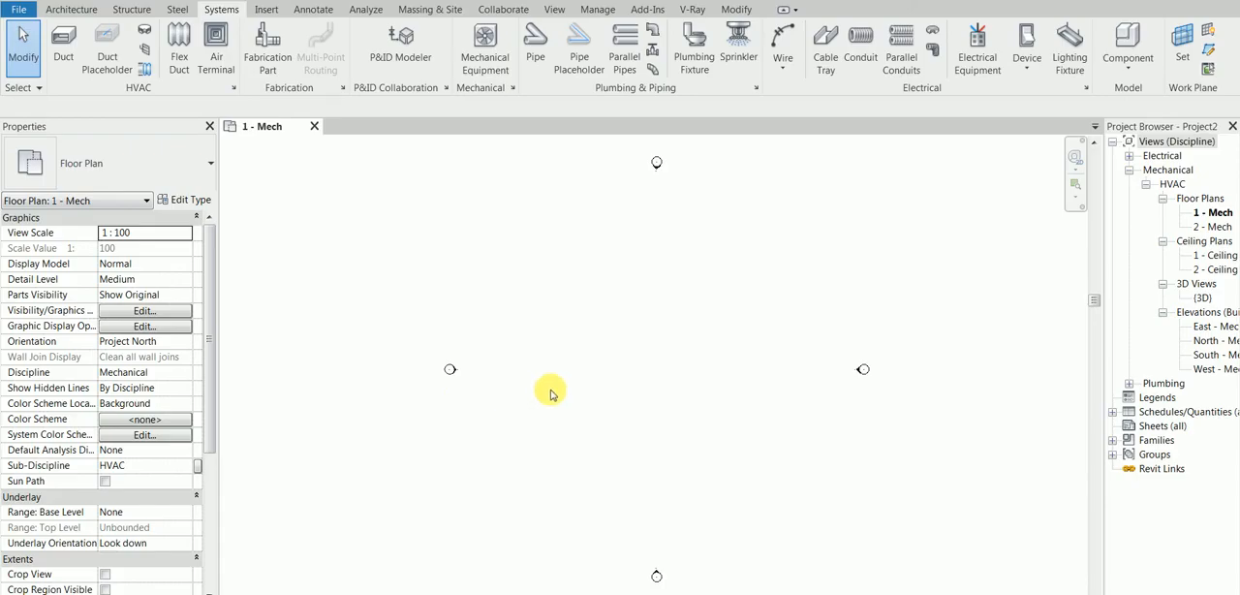
# In the 1 - Ceiling Mech plan, draw a horizontal 300 x 300 rectangular duct about 33000 mm long at a 2750 mm offset
pyautogui.click(66, 38)
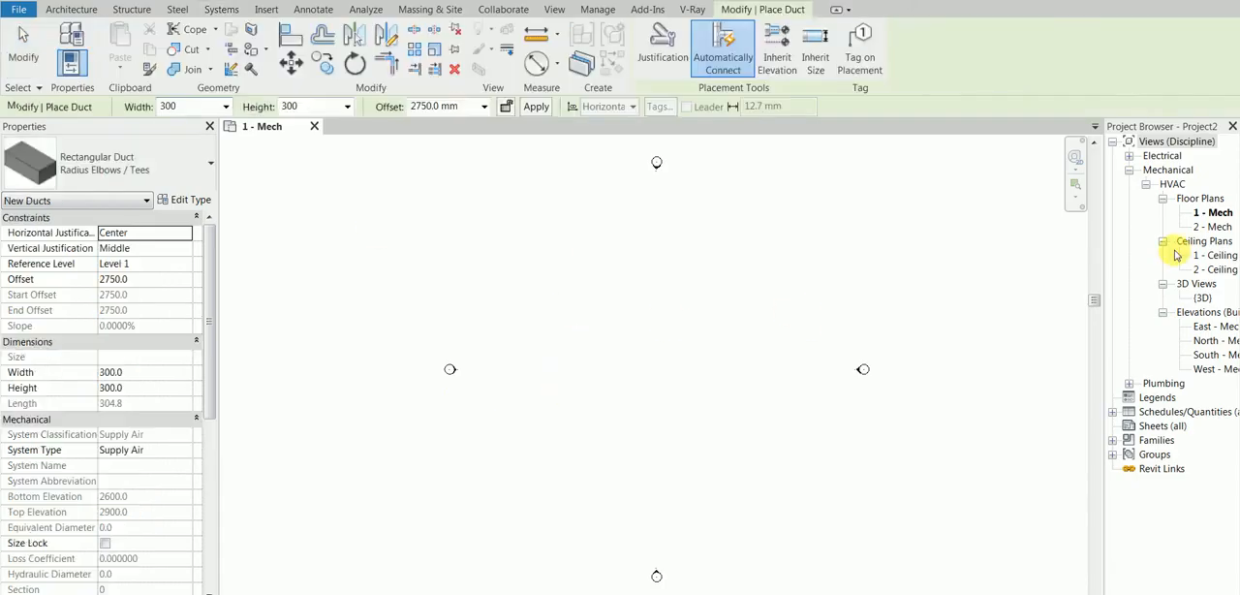
pyautogui.doubleClick(1219, 256)
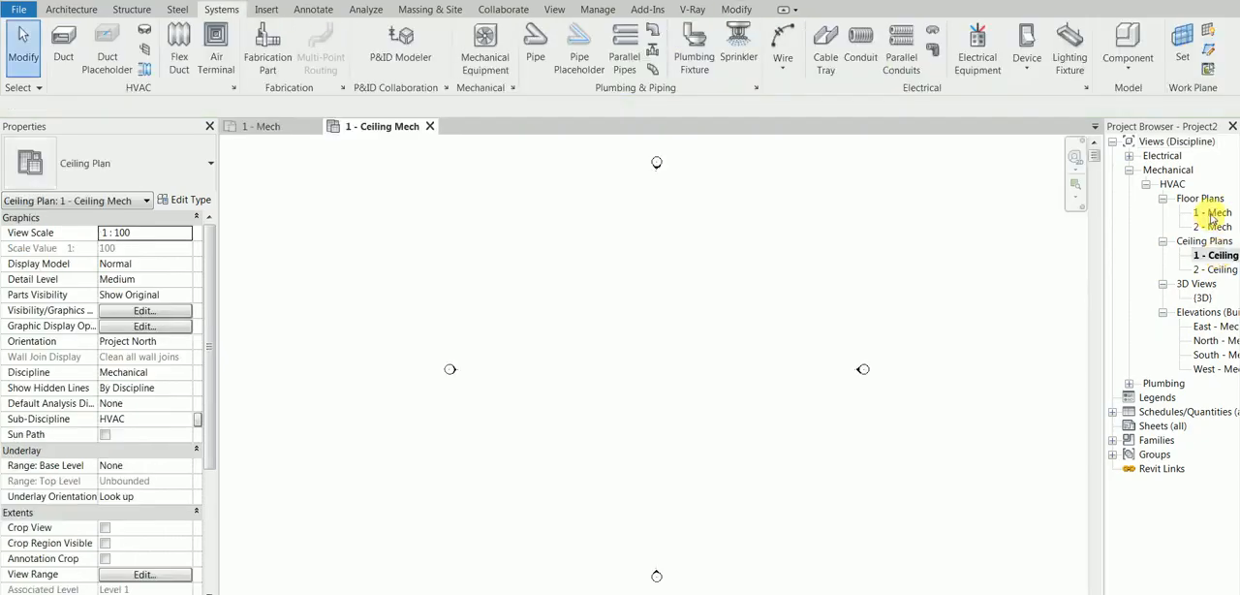
pyautogui.click(63, 41)
pyautogui.click(501, 301)
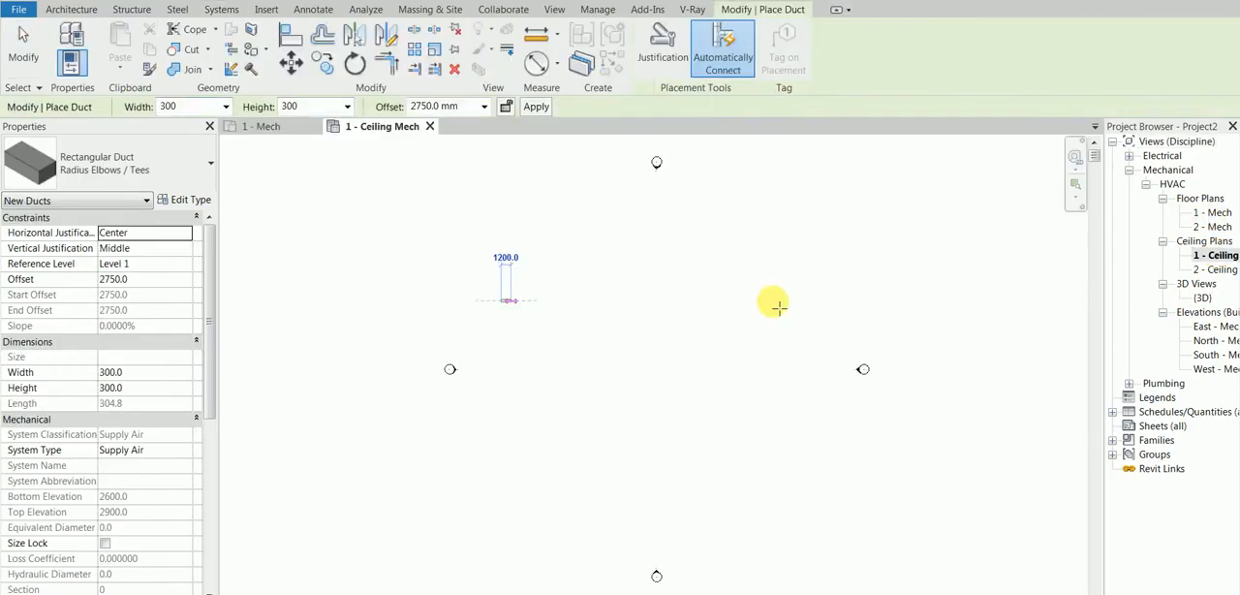
pyautogui.click(776, 303)
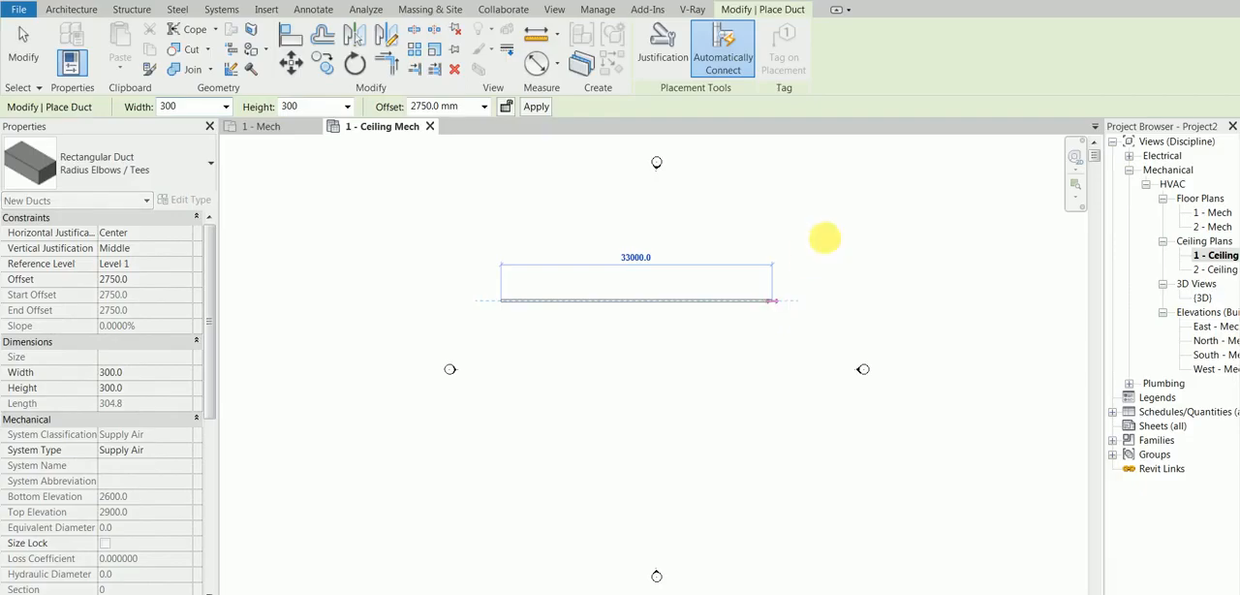
pyautogui.rightClick(841, 257)
pyautogui.click(875, 274)
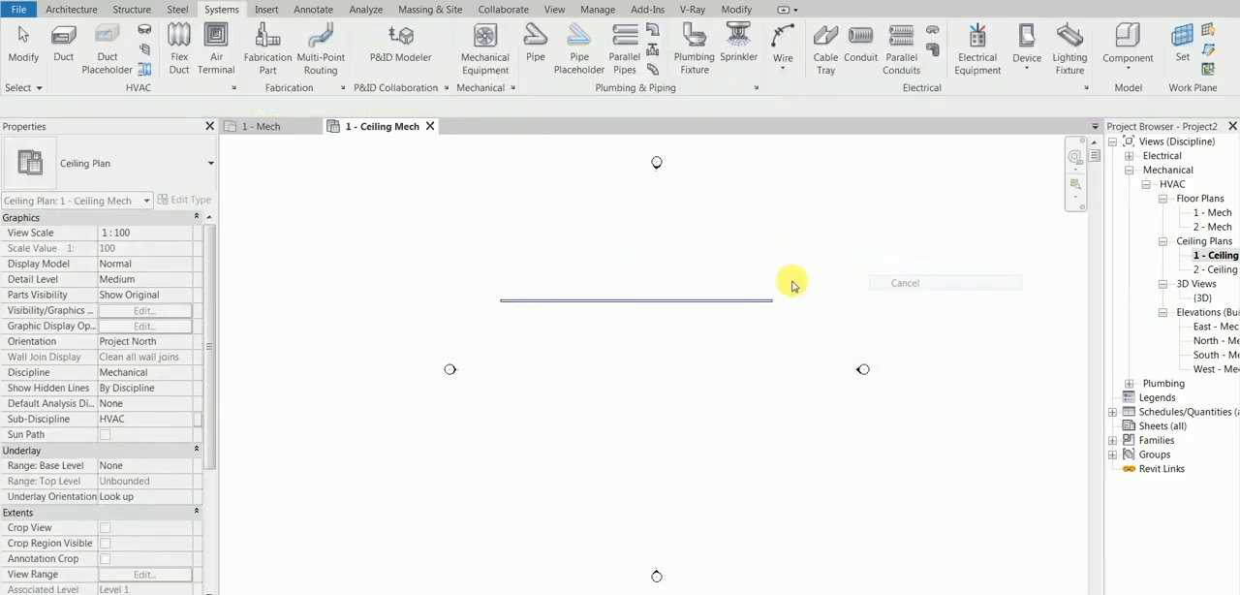
# Select the duct, hide the Properties palette and restore it, and clear the selection
pyautogui.click(687, 300)
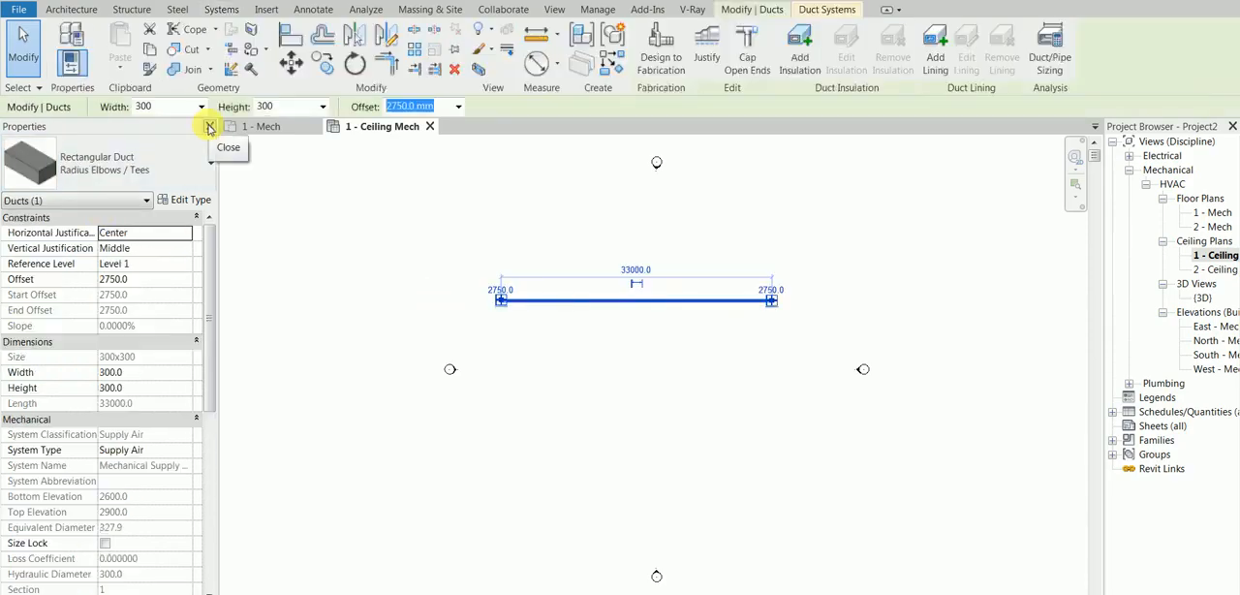
pyautogui.click(211, 129)
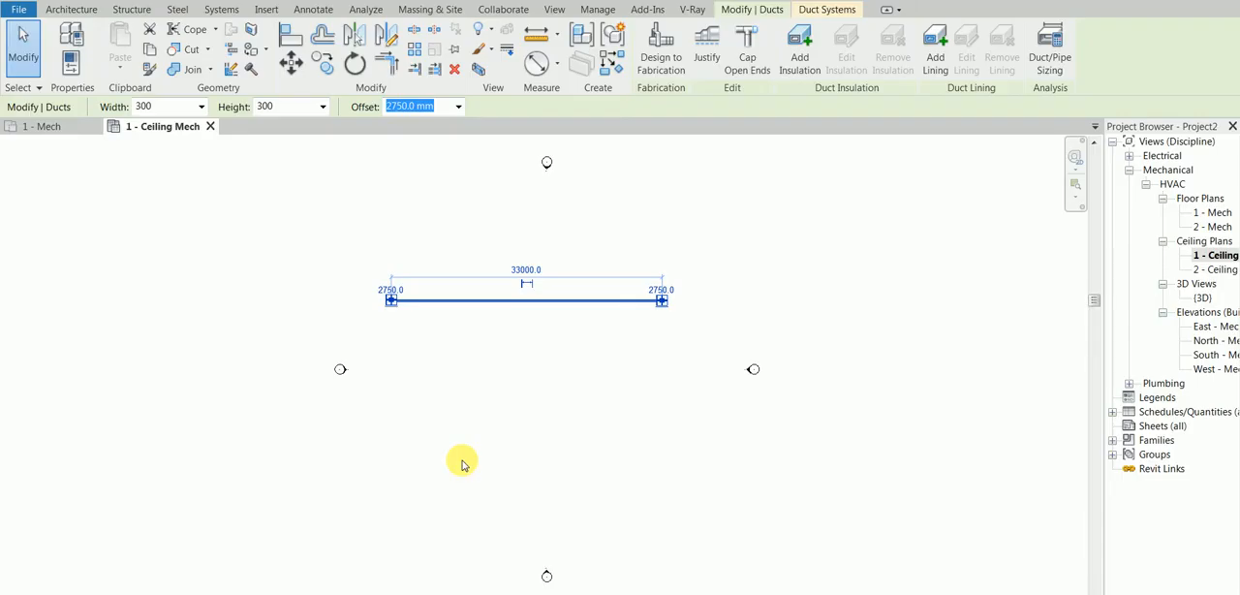
pyautogui.hotkey('ctrl', '1')
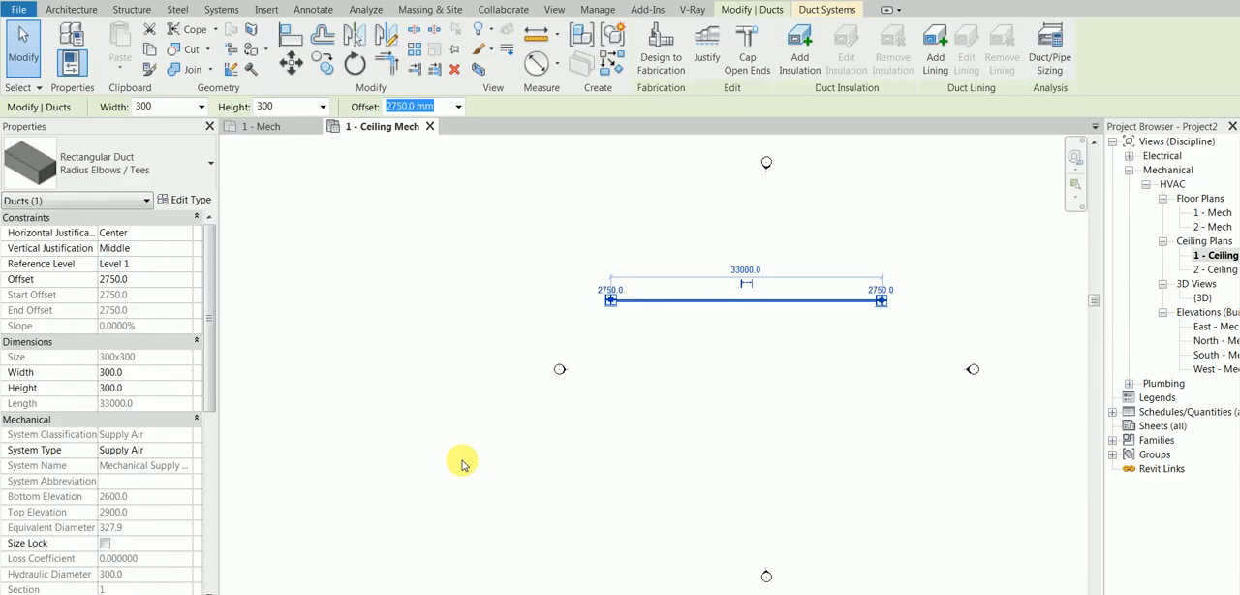
pyautogui.click(681, 397)
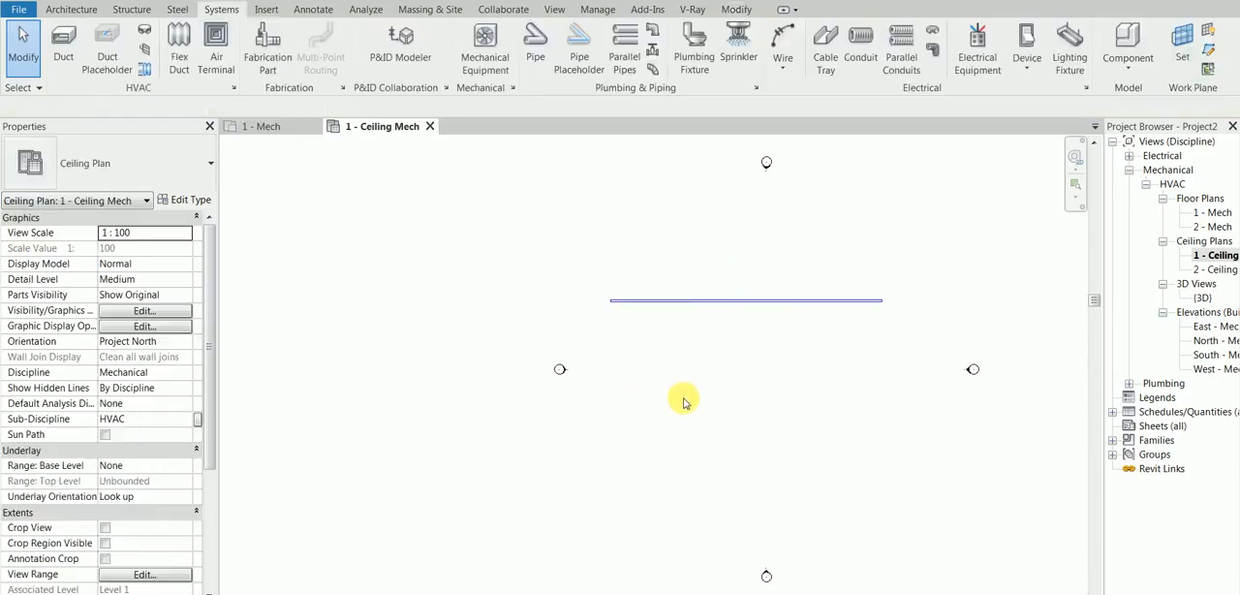
# Examine the duct types available for the drawn duct and its rectangular type properties
pyautogui.click(722, 302)
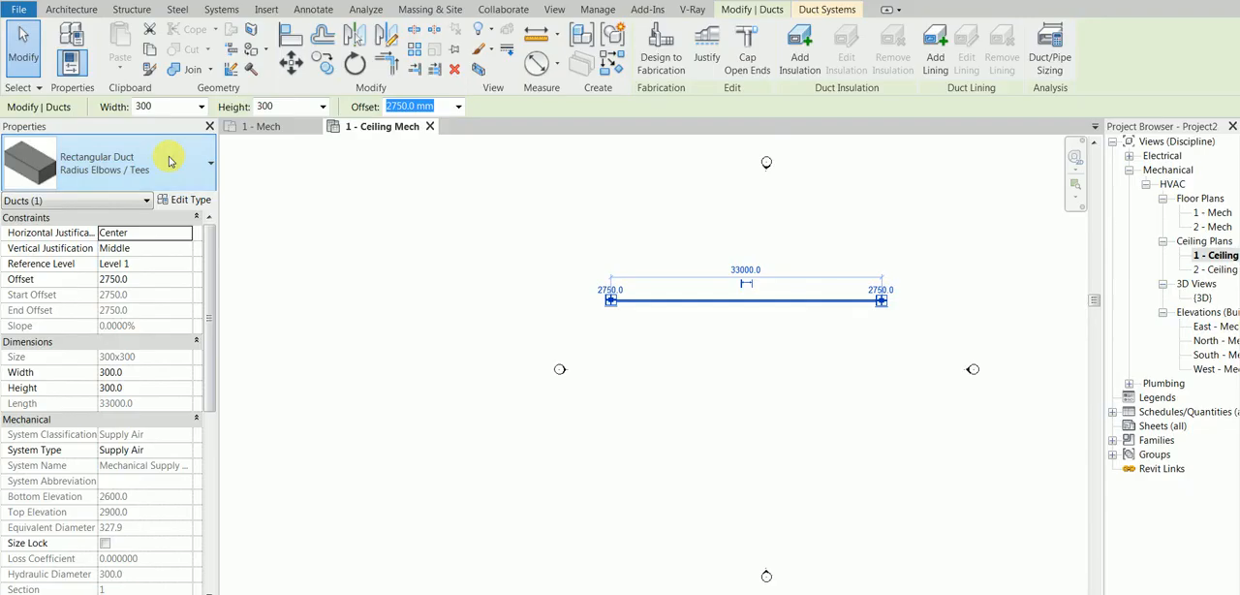
pyautogui.click(201, 166)
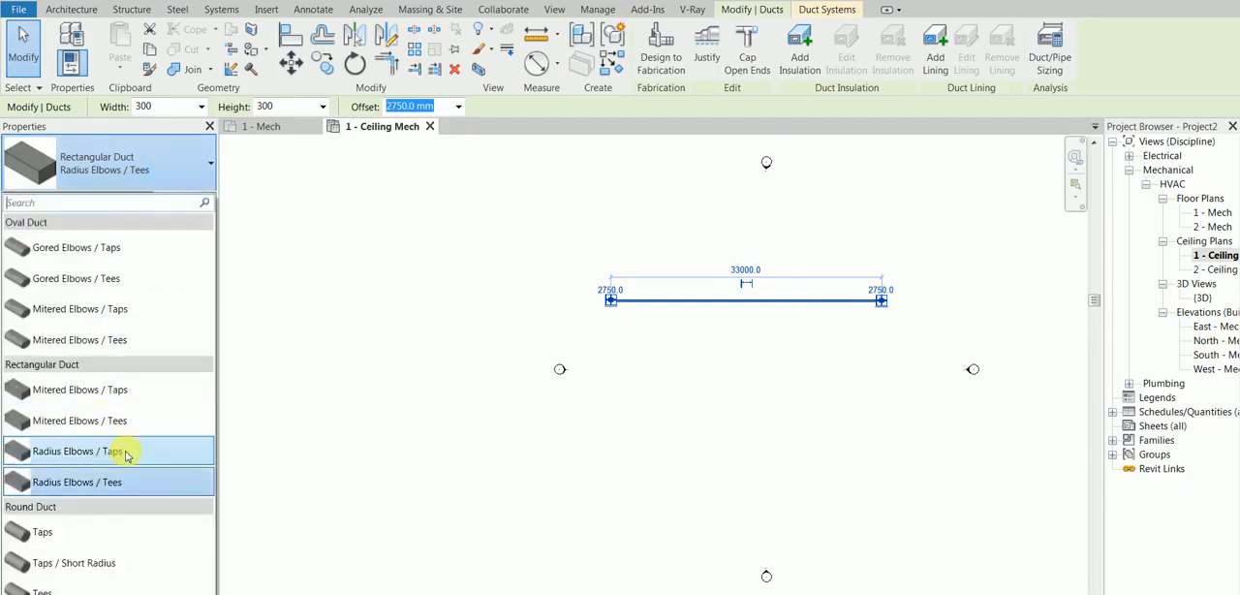
pyautogui.click(386, 270)
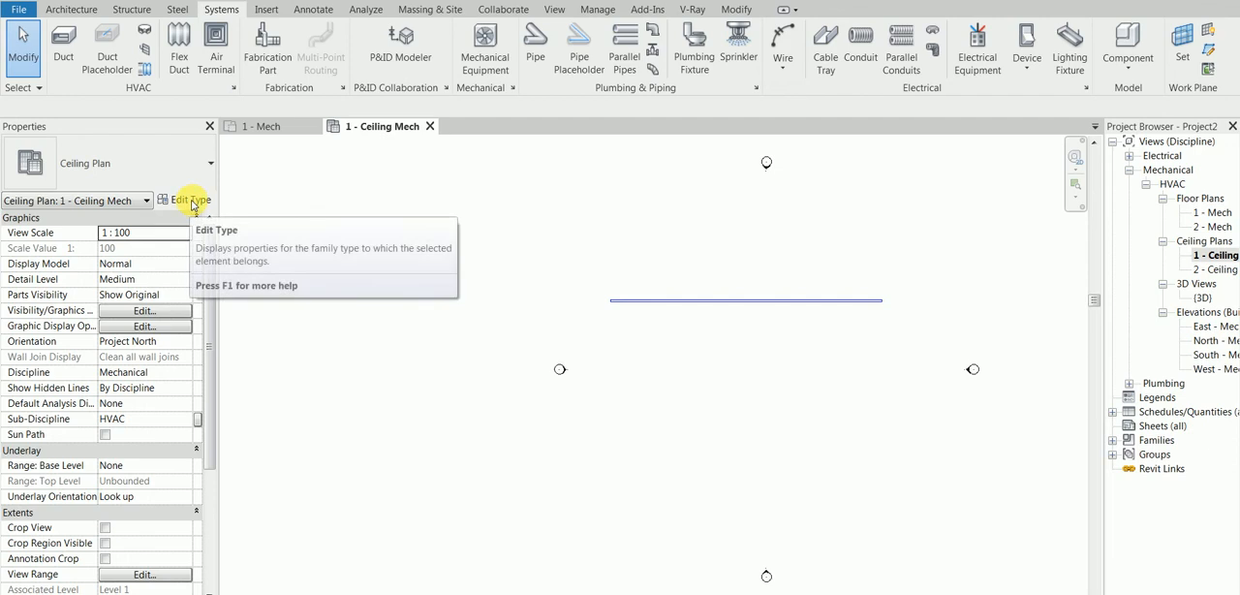
pyautogui.click(629, 302)
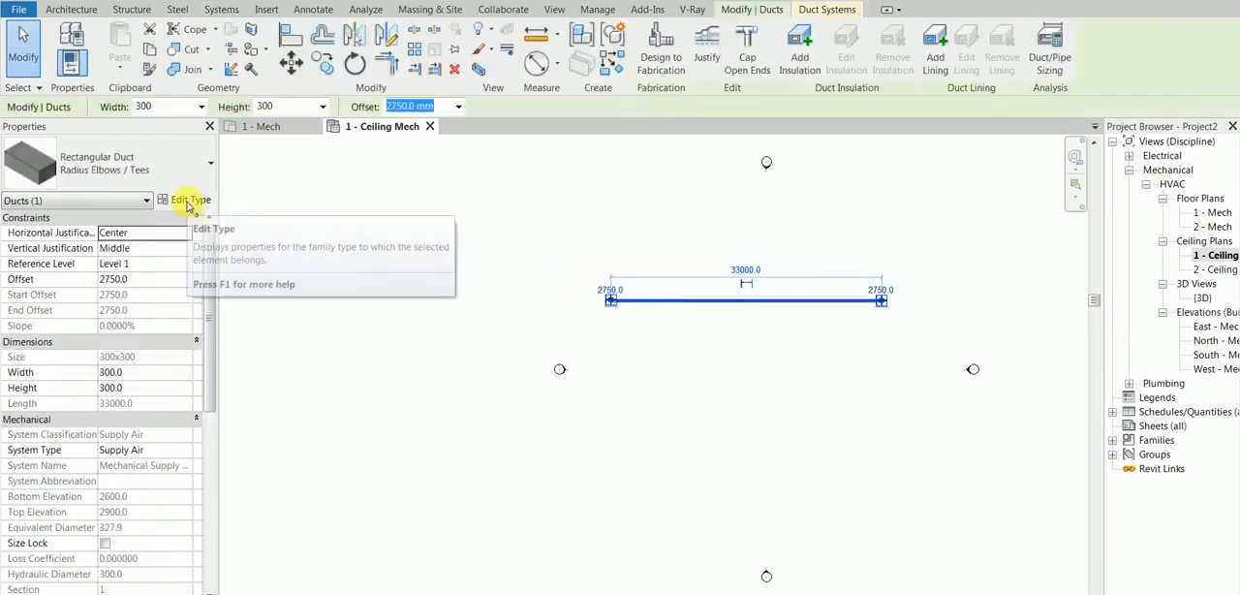
pyautogui.click(184, 200)
pyautogui.click(1119, 483)
pyautogui.click(315, 210)
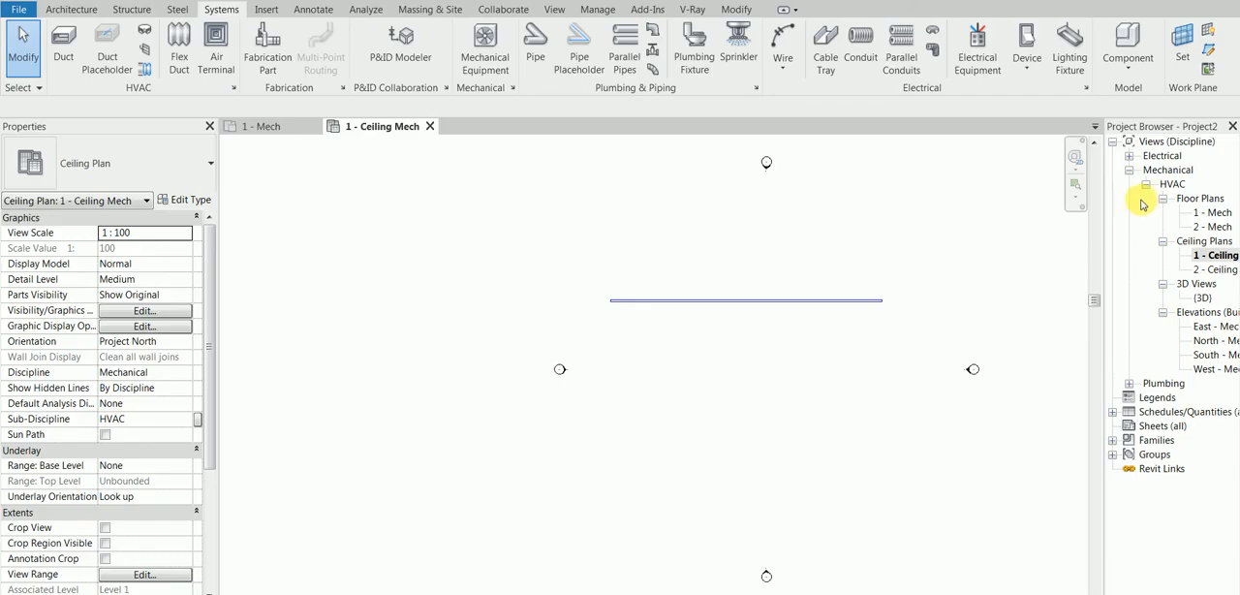
# Examine the Mechanical HVAC view hierarchy in the Project Browser, including its Floor Plans and Ceiling Plans groups
pyautogui.scroll(3, 668, 323)
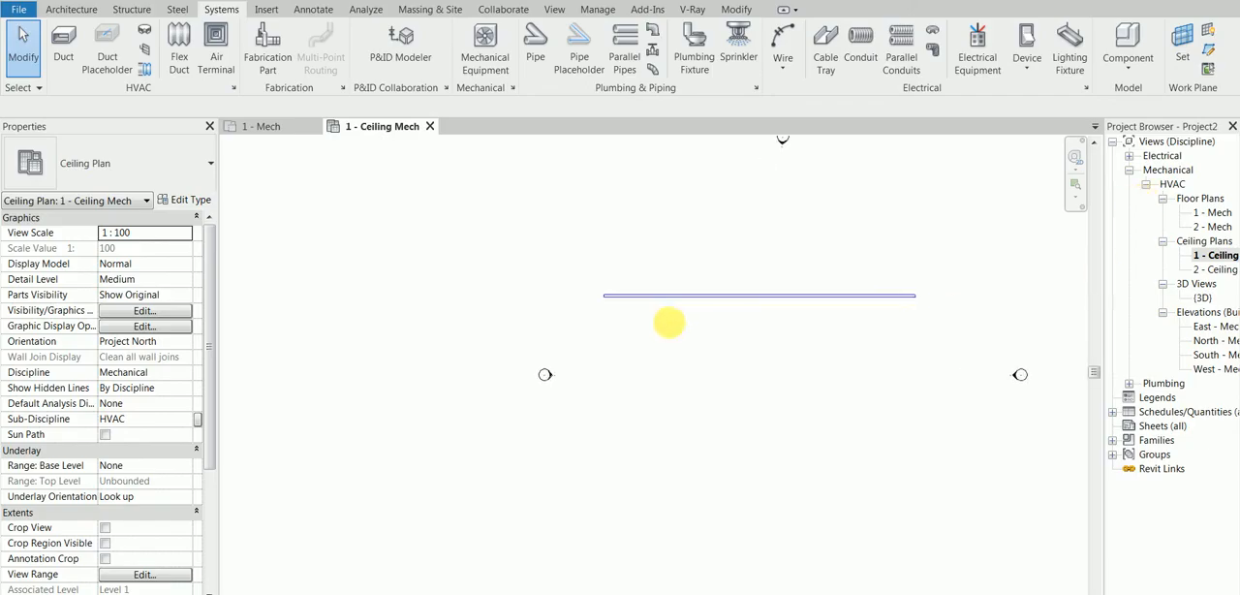
pyautogui.scroll(-3, 668, 323)
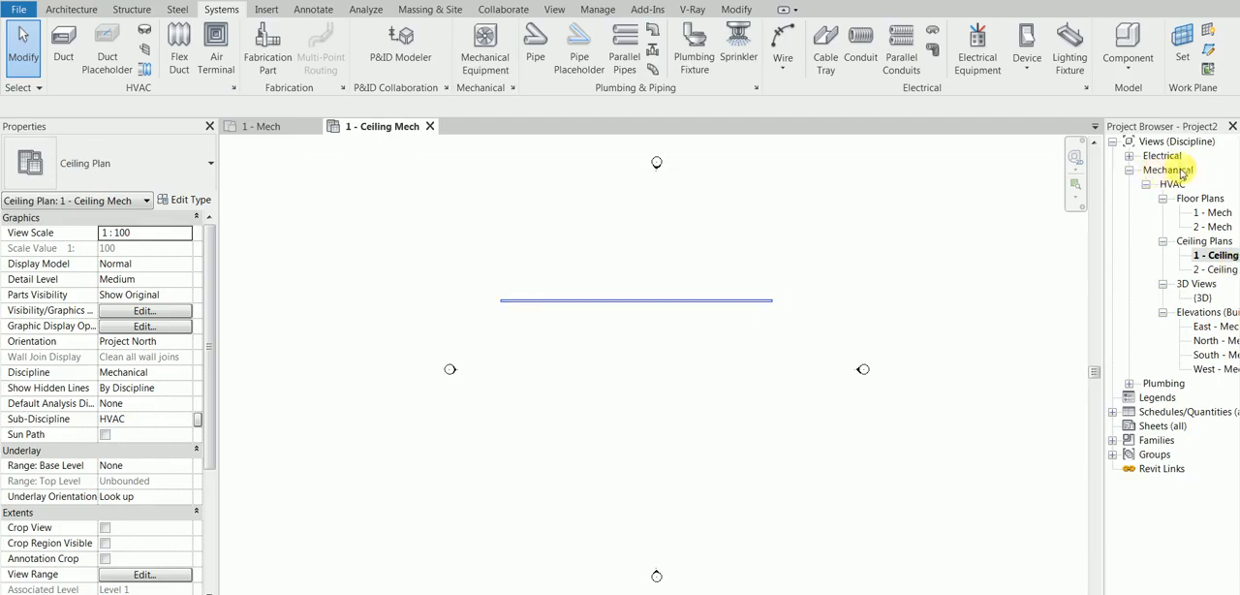
pyautogui.click(1157, 173)
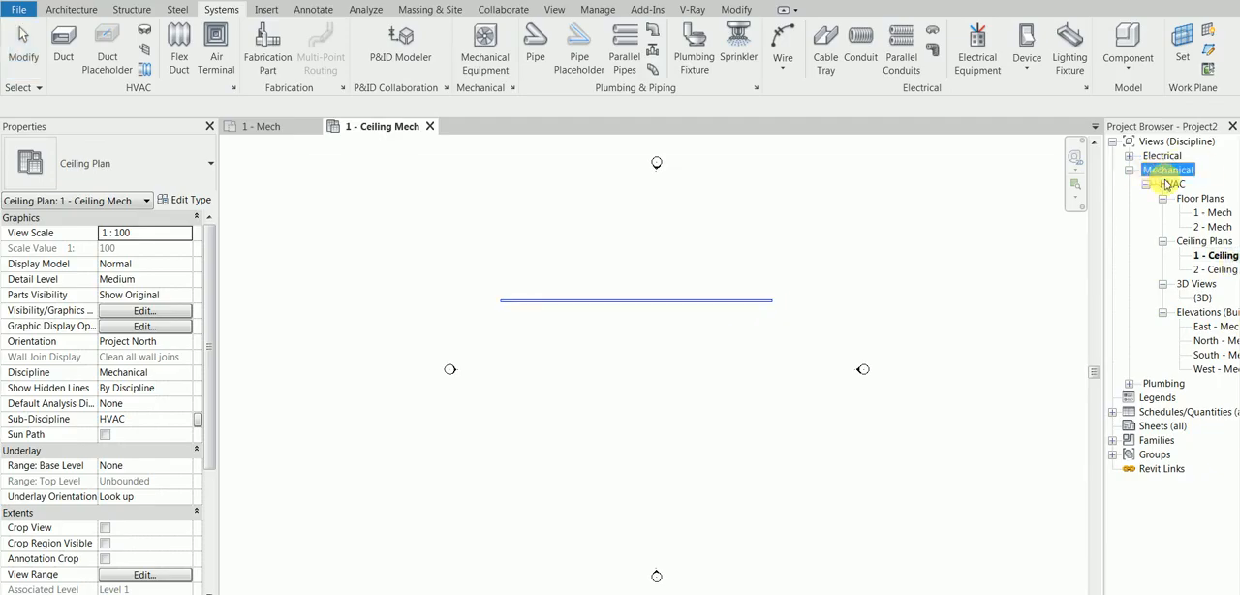
pyautogui.click(1170, 184)
pyautogui.click(1186, 198)
pyautogui.click(1194, 241)
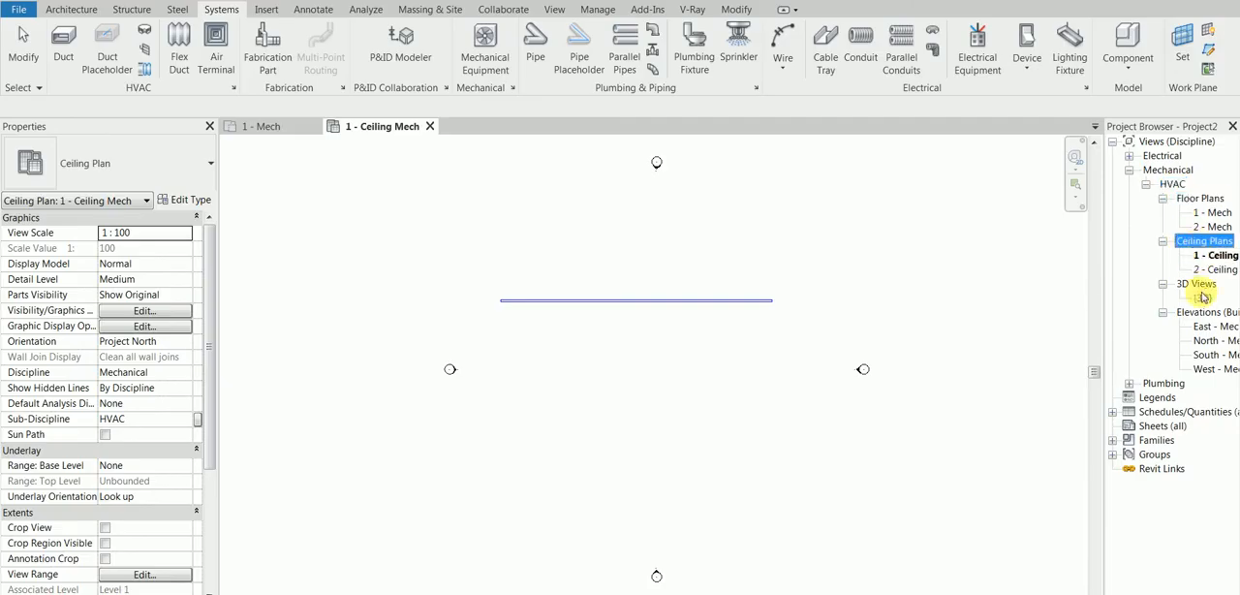
pyautogui.click(1204, 199)
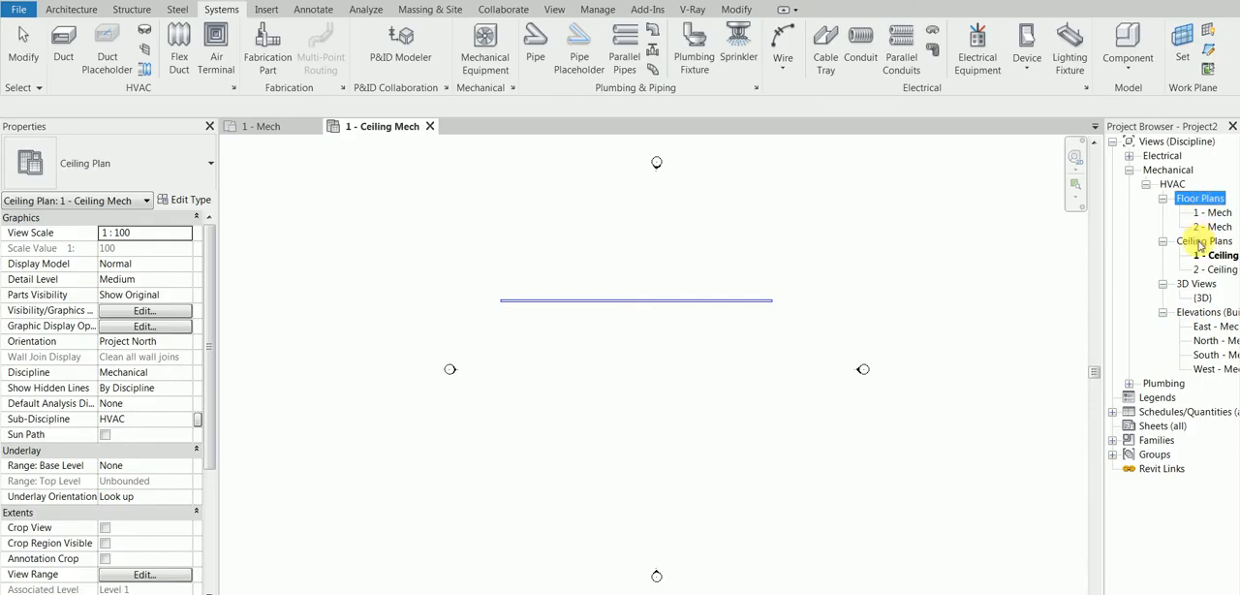
pyautogui.click(1202, 243)
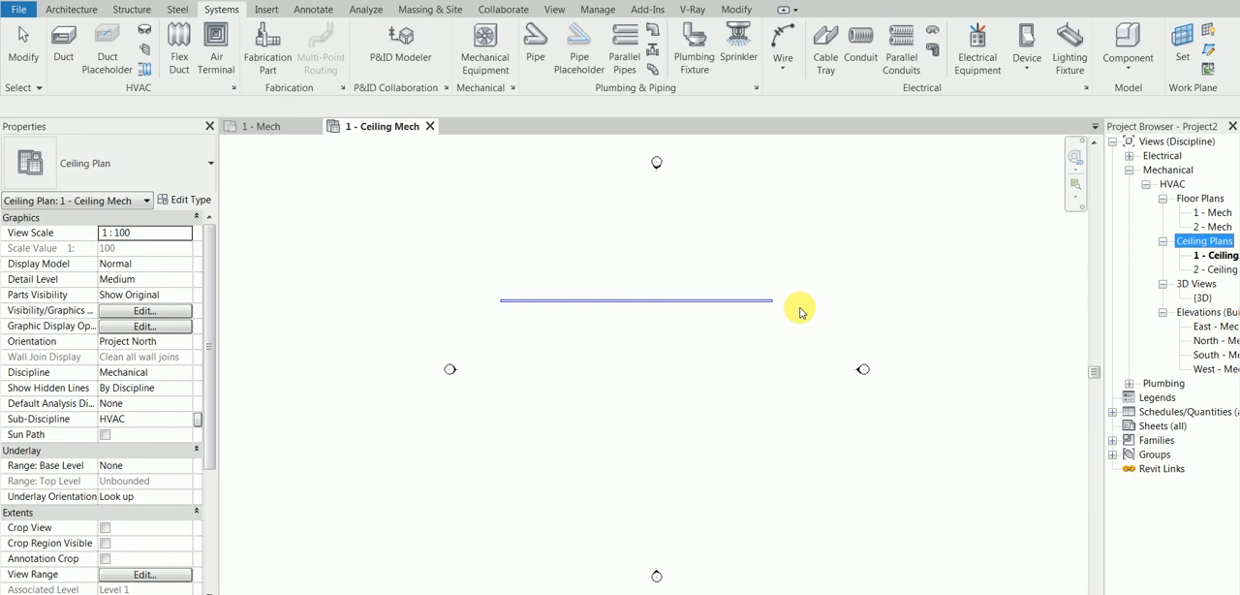
# Inspect the project's Revit links in Manage Links and close it without changes
pyautogui.click(265, 10)
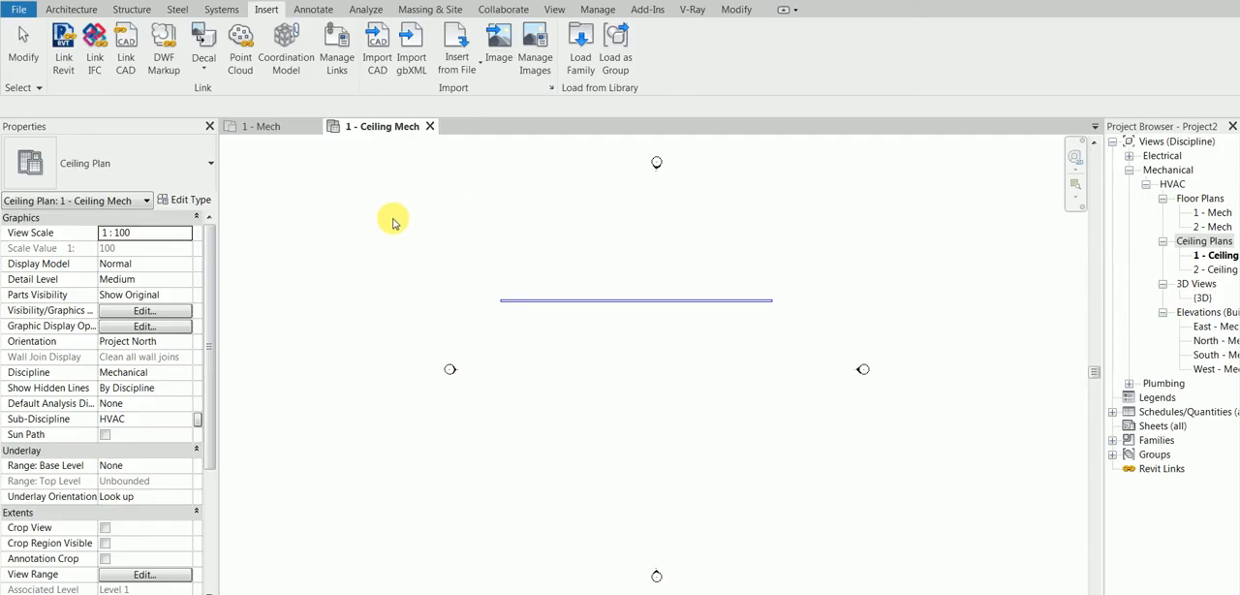
pyautogui.click(335, 54)
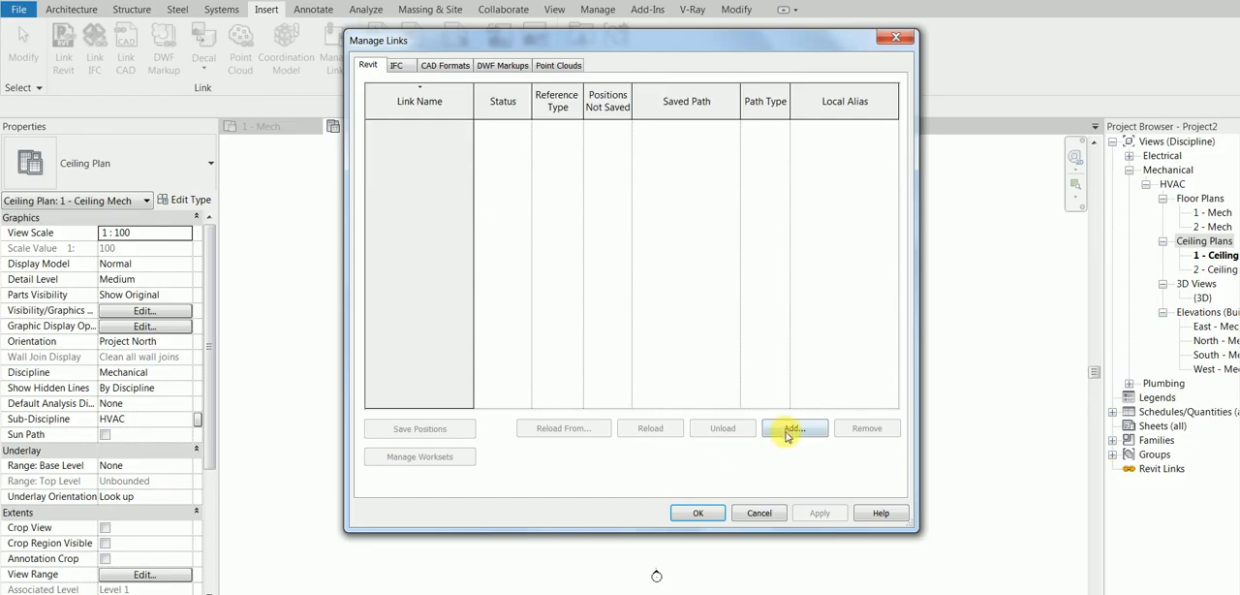
pyautogui.click(759, 513)
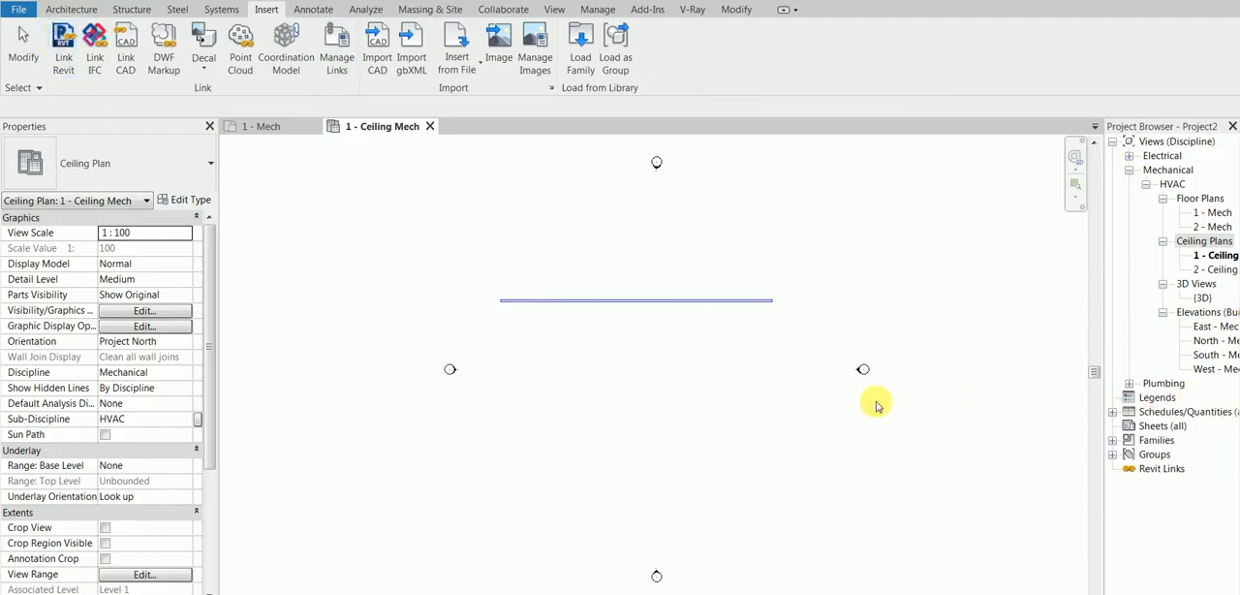
# Switch to the Snipping Tool picture of the ceiling duct layout
pyautogui.hotkey('alt', 'Tab')
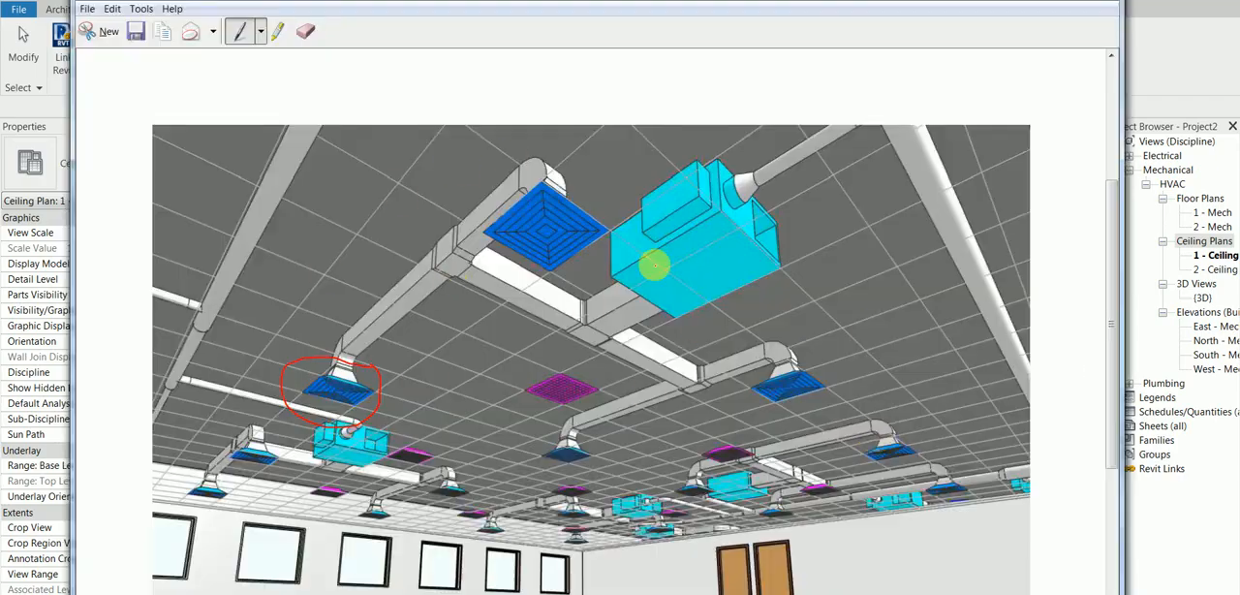